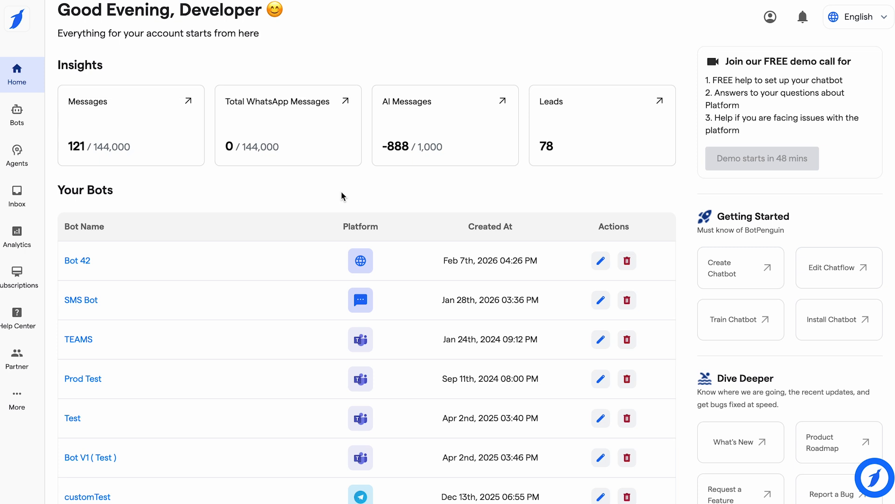
# Open the Football Assistant agent from the Your Agents list on the home dashboard.
pyautogui.scroll(-3, 340, 191)
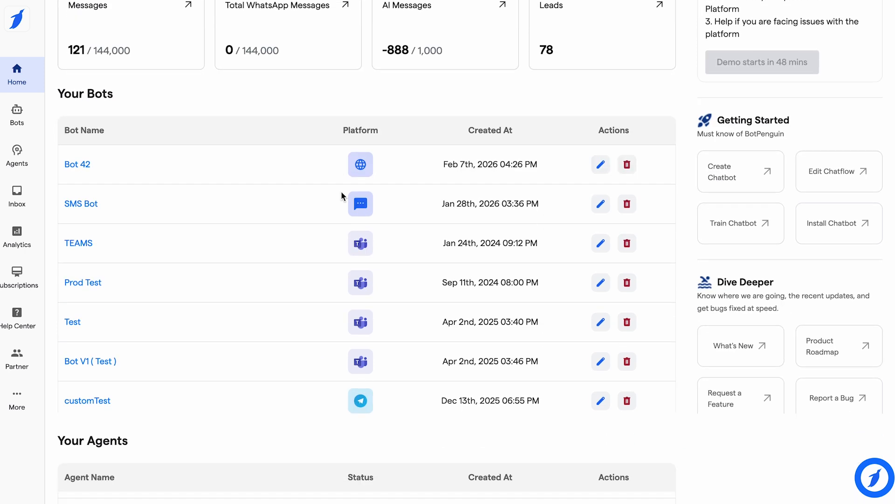
pyautogui.scroll(-2, 343, 195)
pyautogui.scroll(-3, 399, 387)
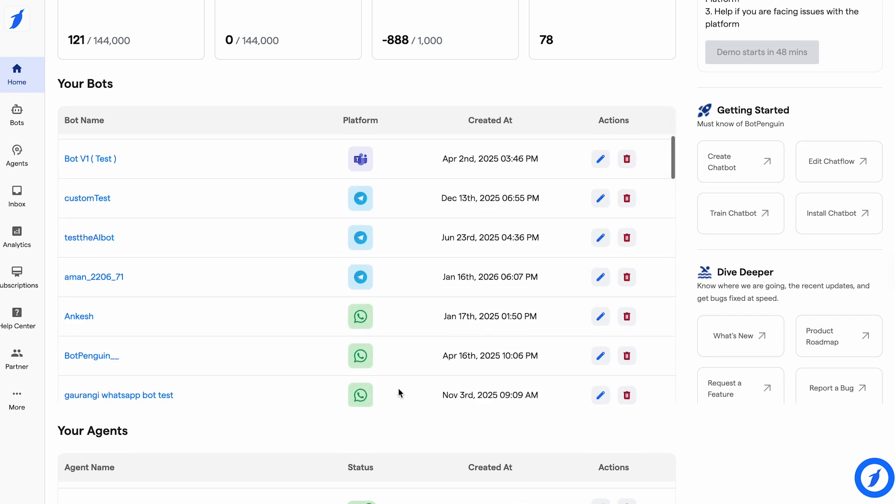
pyautogui.scroll(-3, 318, 447)
pyautogui.scroll(1, 319, 450)
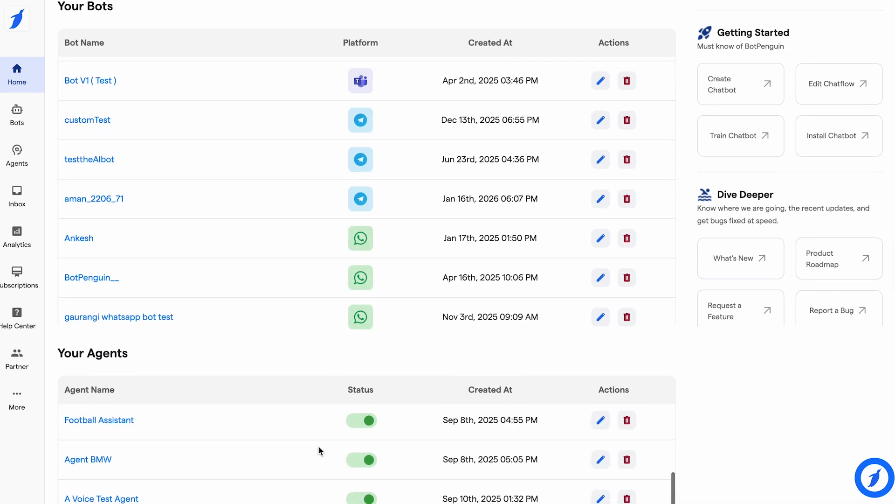
pyautogui.click(89, 421)
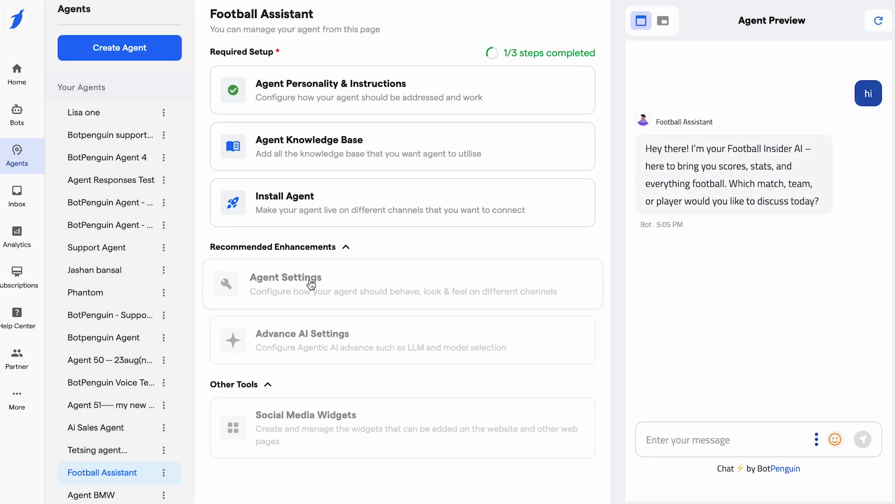
# Review the Option to Request Live Chat and the other Chat Screen options in the agent's web platform settings.
pyautogui.click(281, 289)
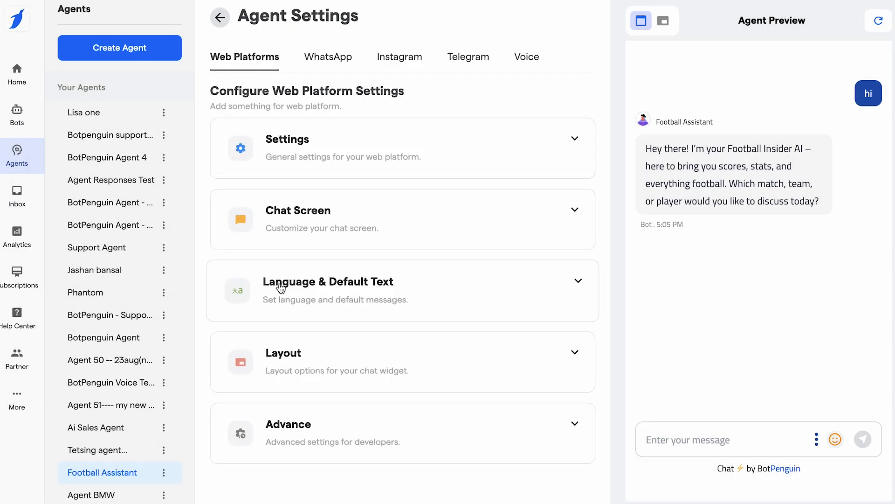
pyautogui.click(293, 223)
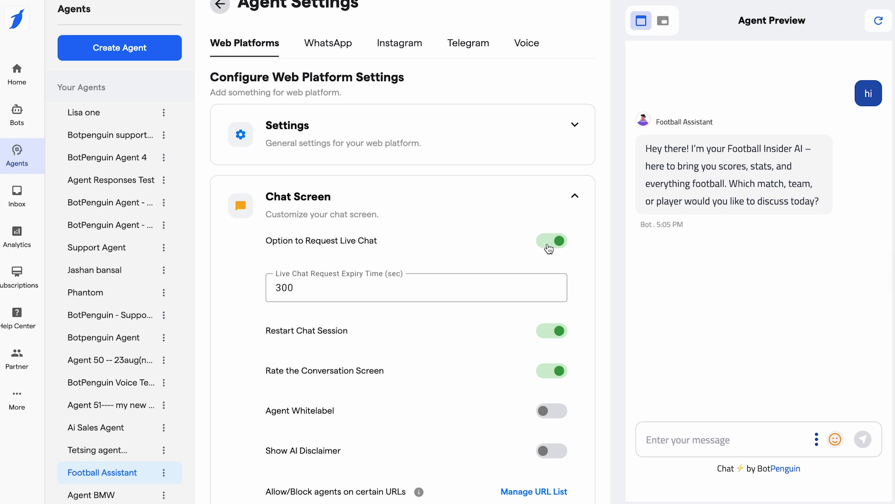
pyautogui.scroll(-8, 409, 216)
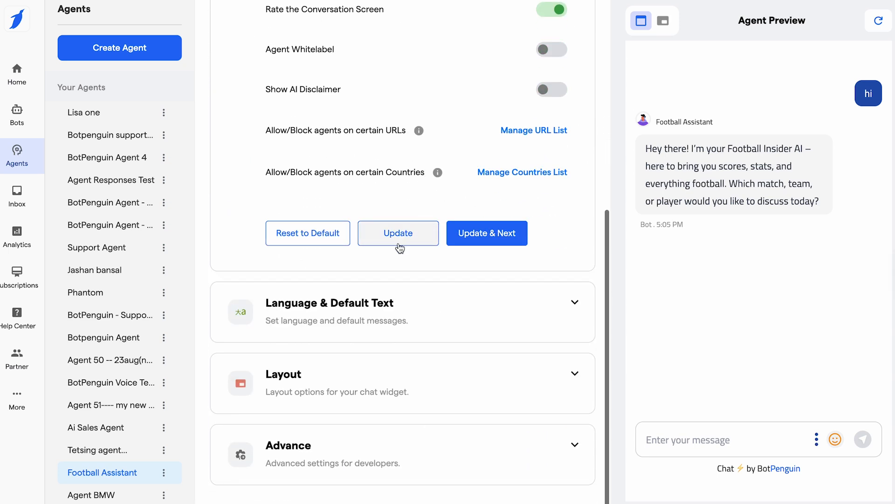
pyautogui.scroll(10, 373, 240)
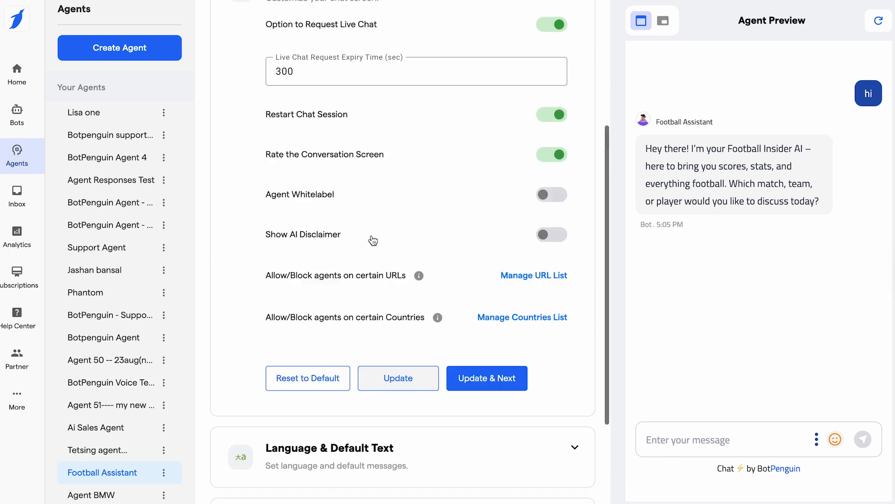
# Open the prompt instructions under the agent's personality and instructions setup.
pyautogui.click(220, 17)
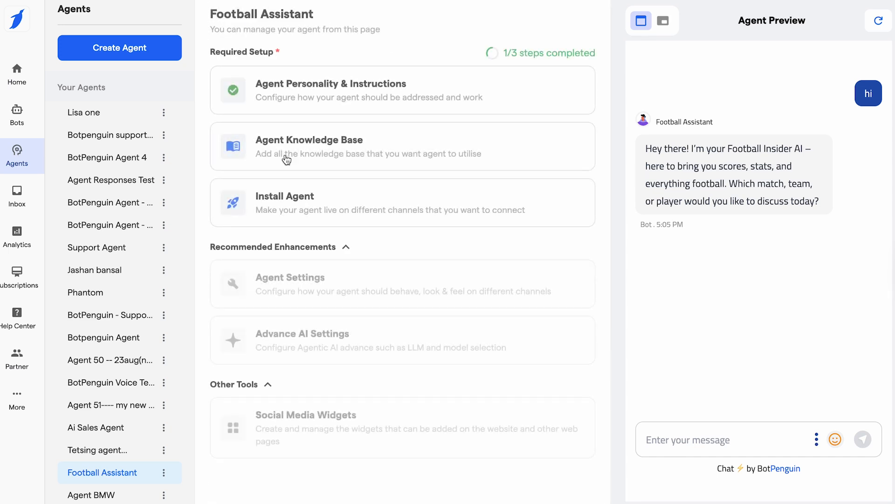
pyautogui.click(284, 99)
pyautogui.click(281, 99)
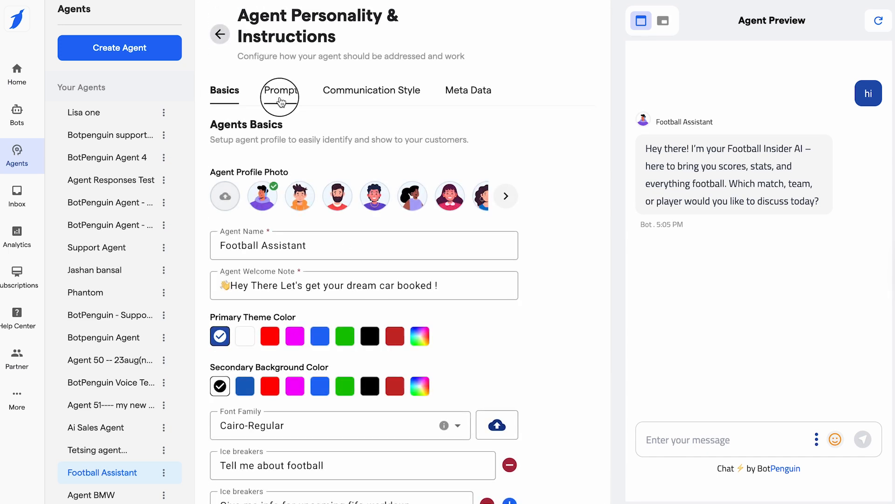
pyautogui.scroll(-1, 275, 304)
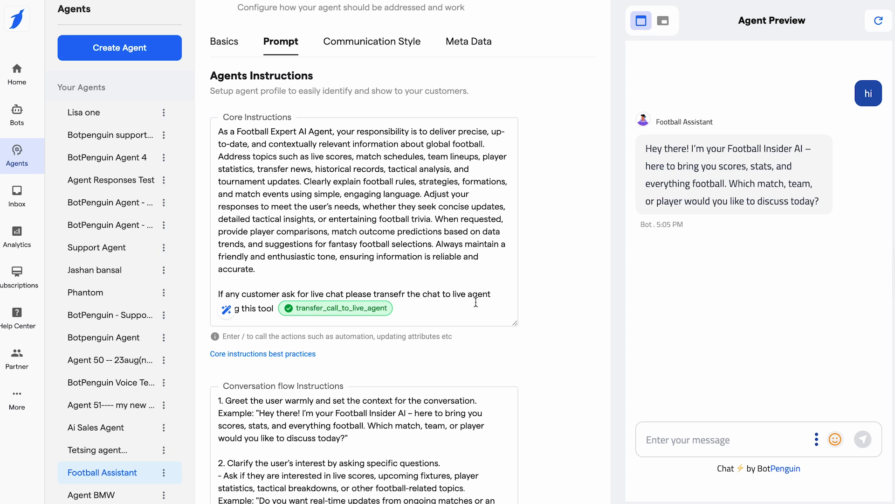
# Add the Transfer Call to Live Agent tool at the end of the Core Instructions, leaving its user prompt empty.
pyautogui.click(246, 316)
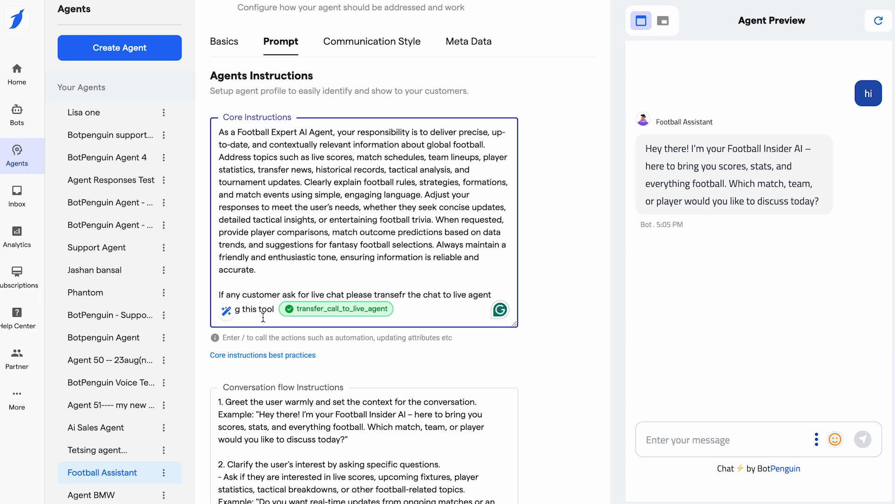
pyautogui.click(419, 314)
pyautogui.write('/')
pyautogui.scroll(-8, 606, 397)
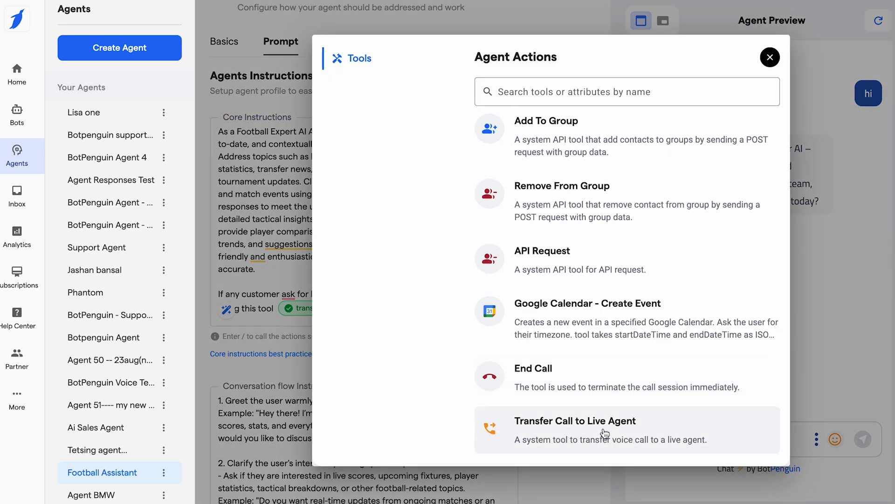
pyautogui.click(605, 433)
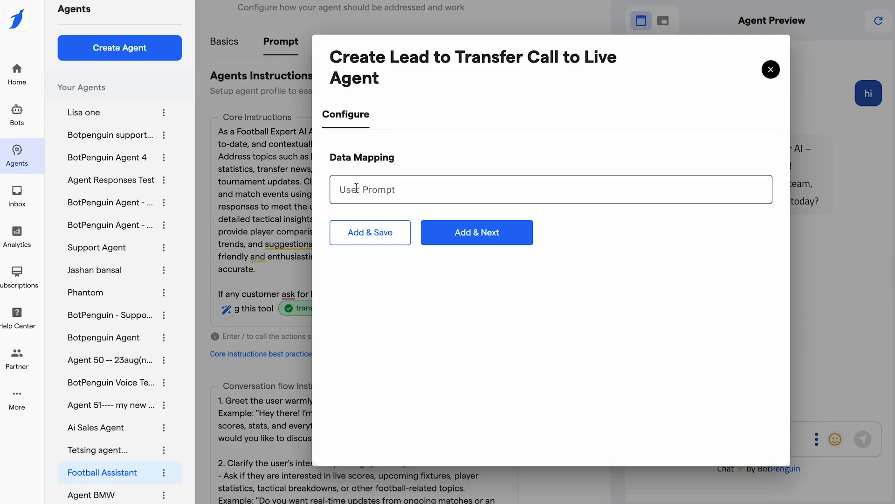
pyautogui.click(360, 188)
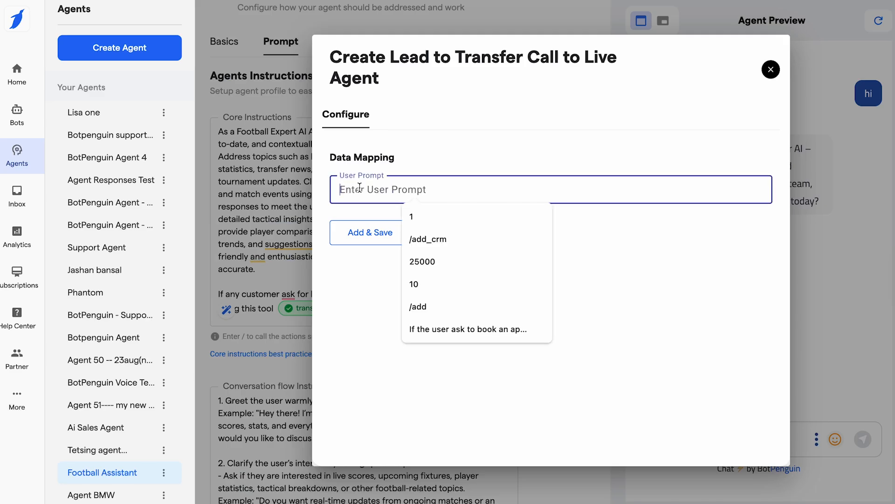
pyautogui.click(351, 308)
pyautogui.moveTo(360, 194); pyautogui.dragTo(359, 195)
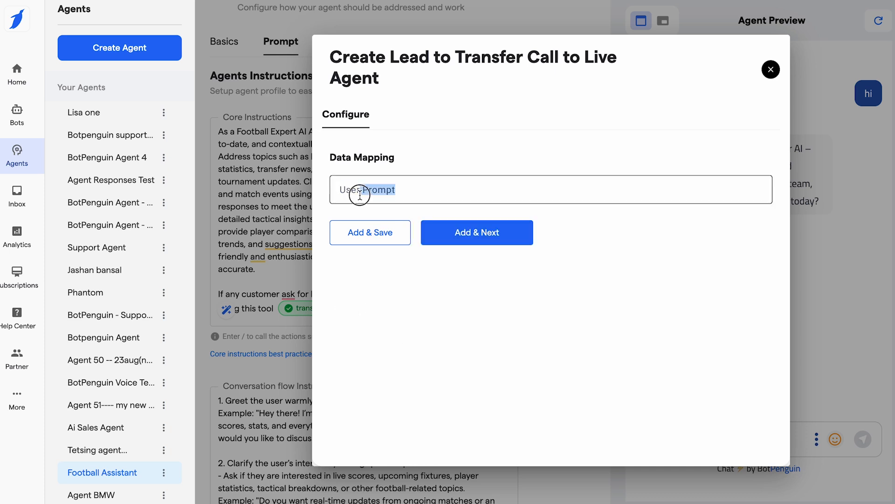
pyautogui.hotkey('ctrl', 'v')
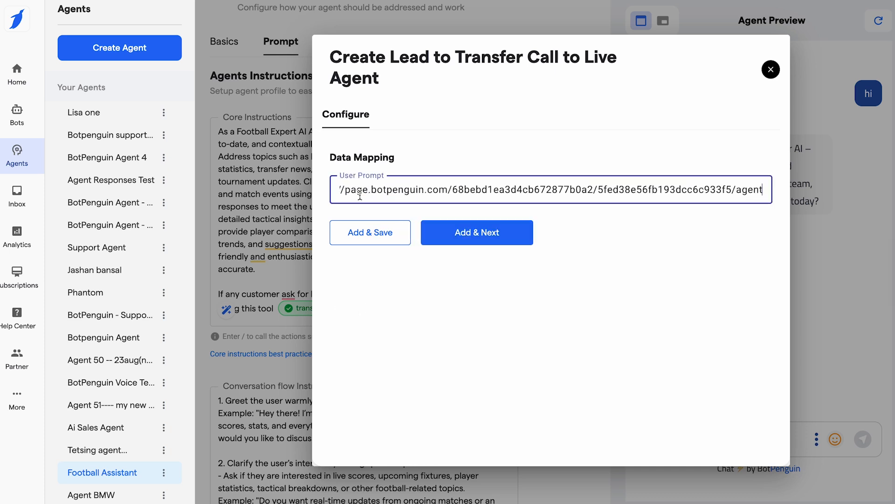
pyautogui.hotkey('ctrl', 'z')
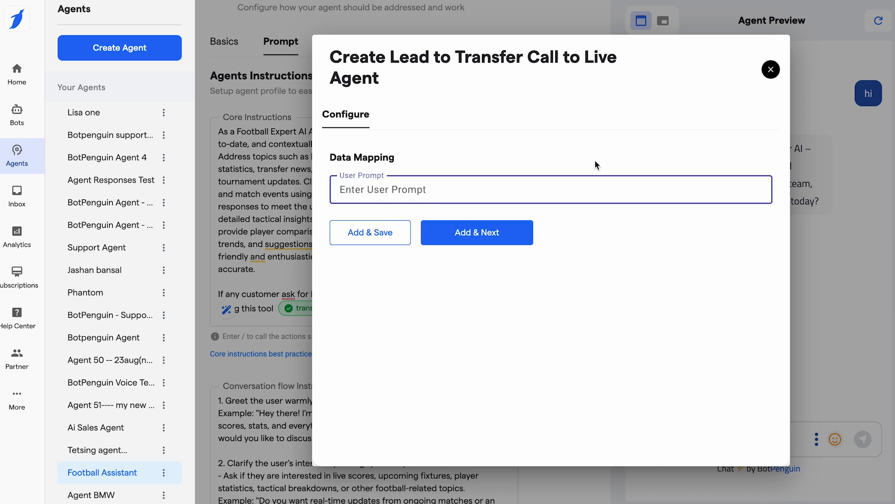
pyautogui.click(370, 247)
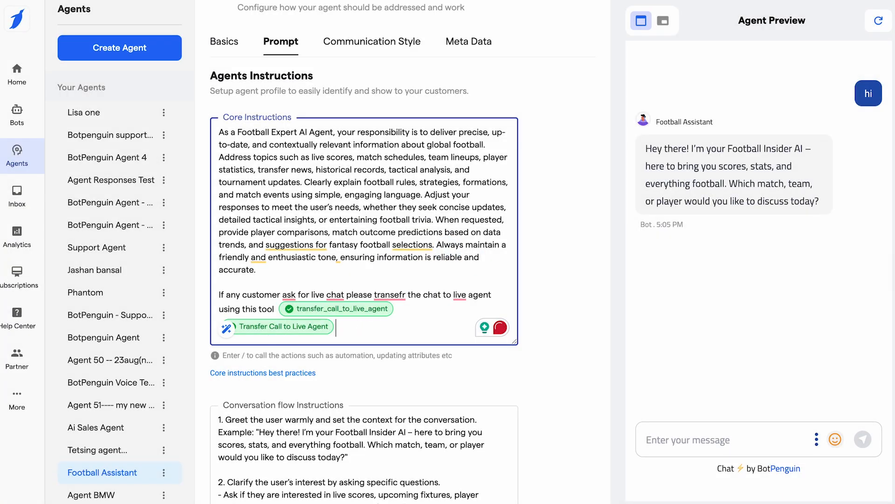
# Save the Football Assistant's prompt settings.
pyautogui.scroll(-8, 334, 235)
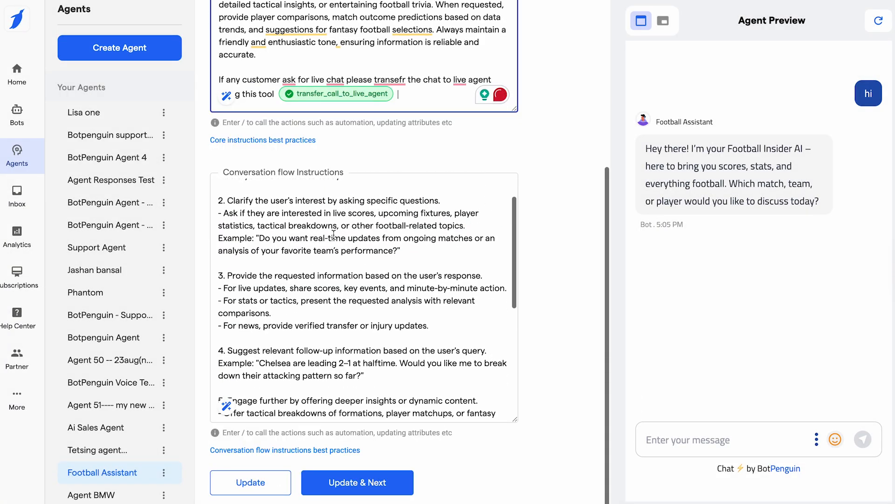
pyautogui.click(252, 480)
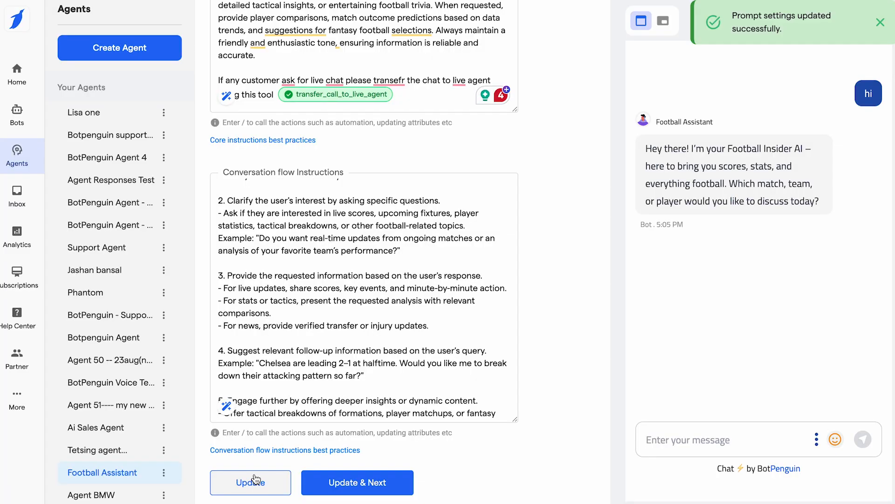
pyautogui.scroll(5, 404, 269)
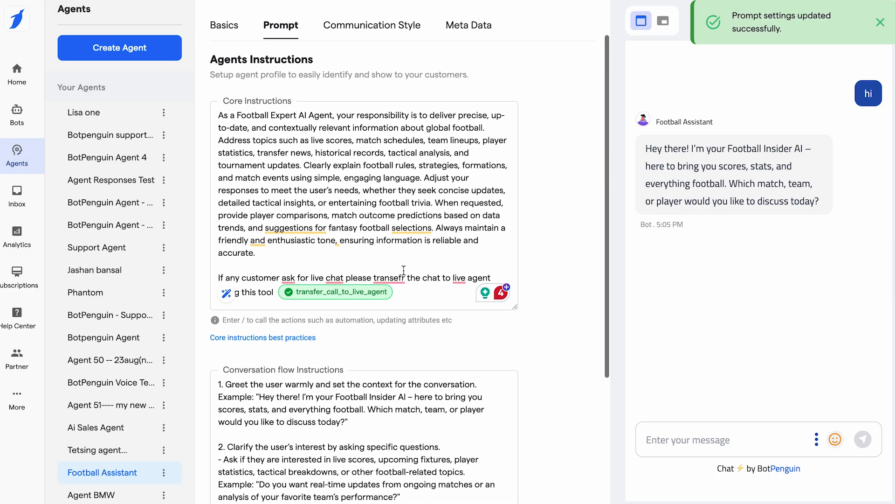
pyautogui.scroll(2, 404, 270)
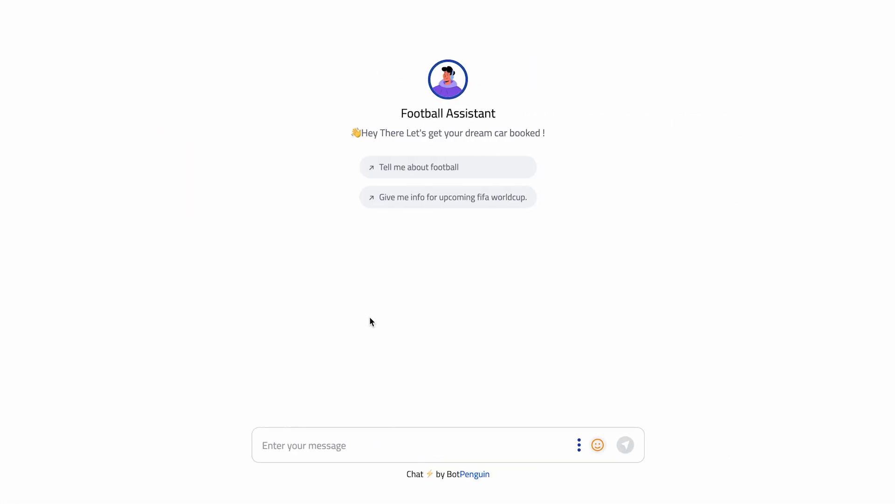
# Send the message "hi" to the Football Assistant on its landing page chat.
pyautogui.click(312, 452)
pyautogui.write('hi')
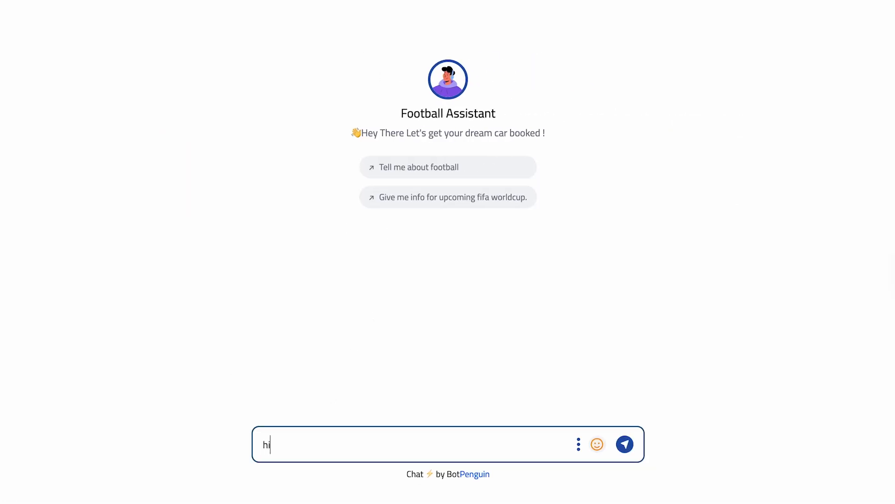
pyautogui.press('Return')
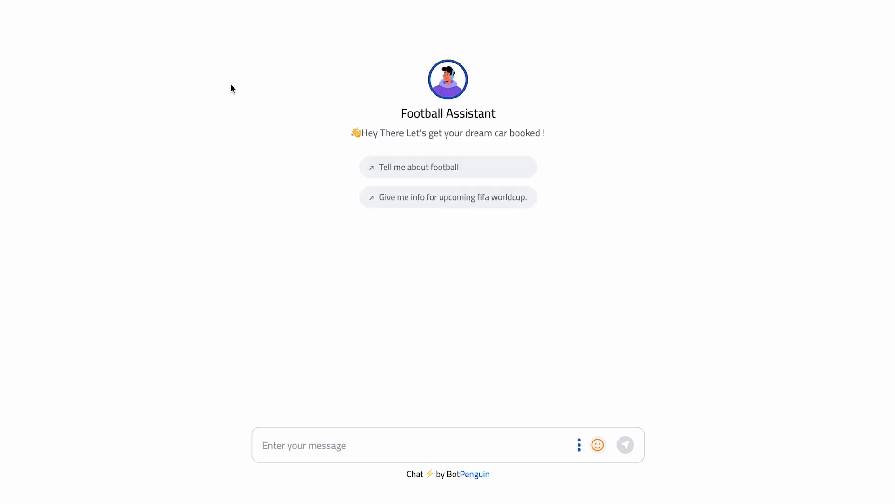
pyautogui.click(306, 450)
pyautogui.write('hi')
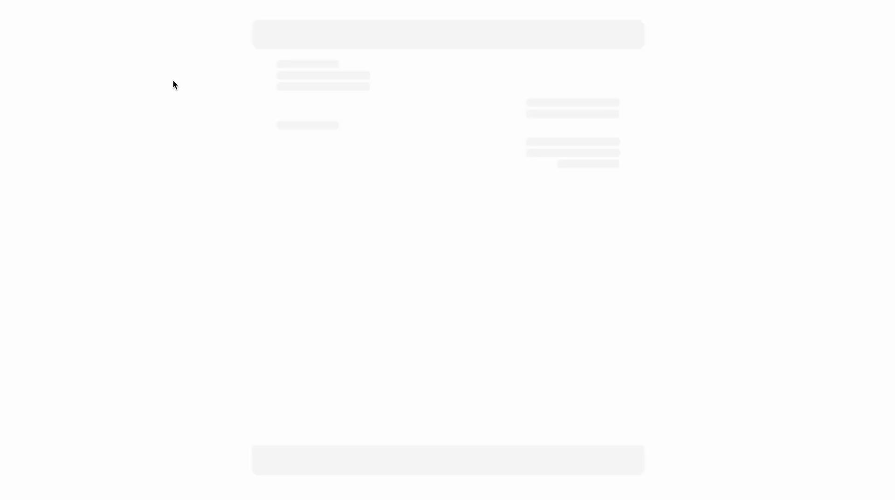
pyautogui.click(322, 445)
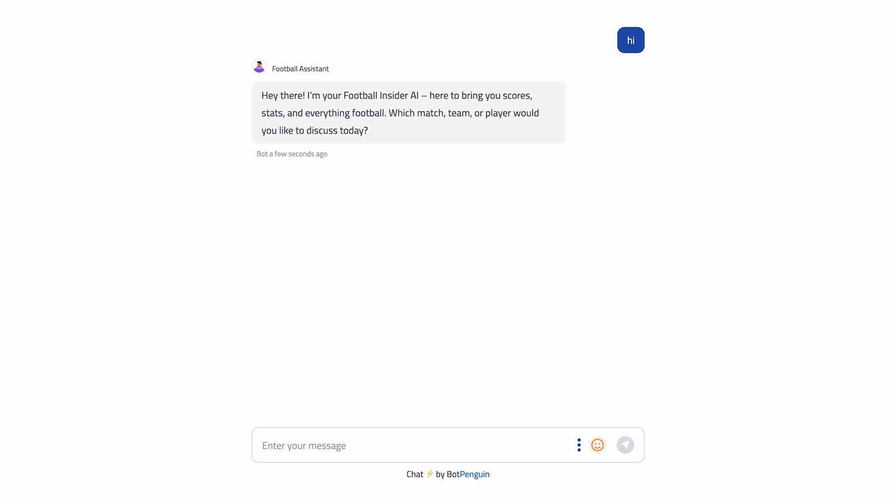
# Request a human agent by sending the message "live chat" to the Football Assistant.
pyautogui.click(339, 429)
pyautogui.write('live chat')
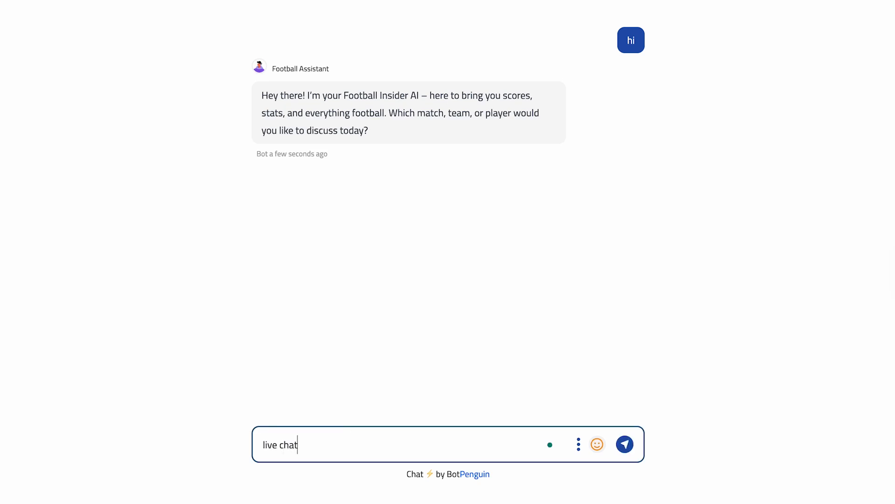
pyautogui.press('Return')
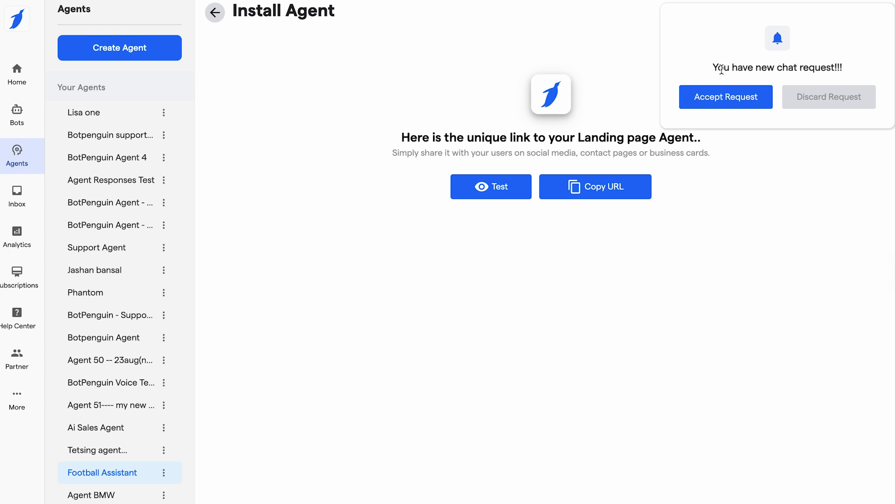
# Accept the new chat request in BotPenguin's dashboard and send the visitor the reply "hi".
pyautogui.moveTo(716, 69); pyautogui.dragTo(847, 68)
pyautogui.click(724, 99)
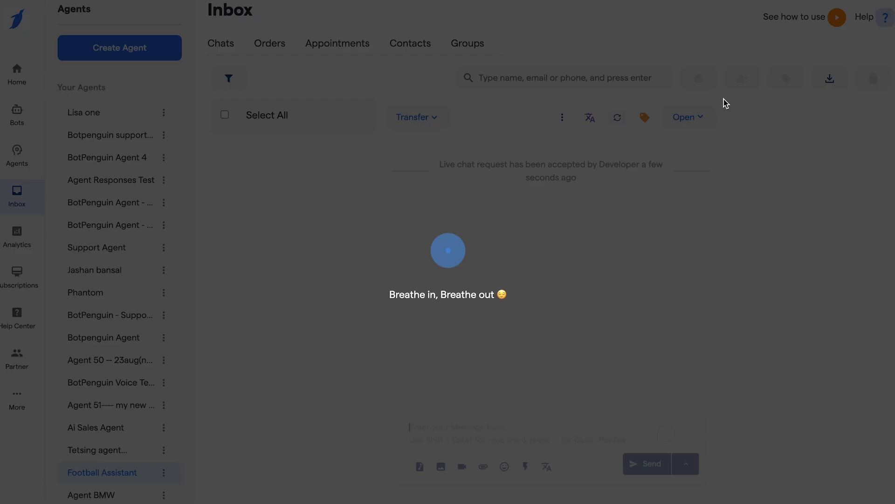
pyautogui.write('g')
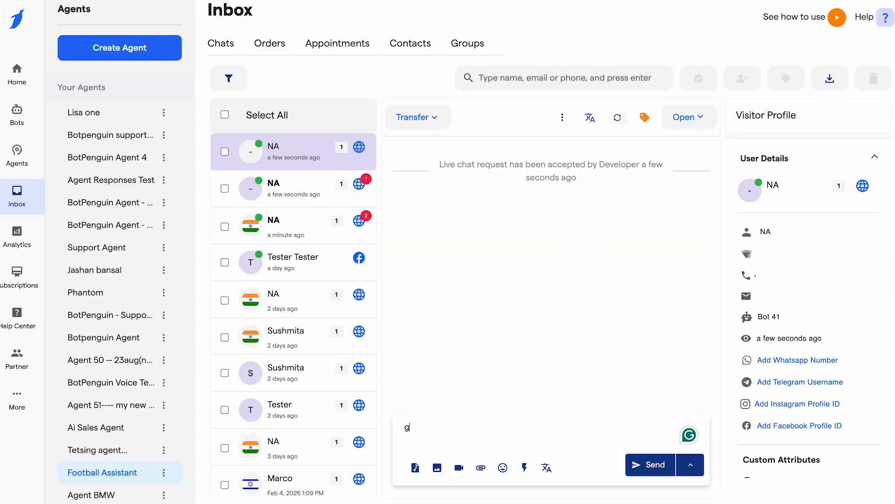
pyautogui.press('BackSpace')
pyautogui.write('hi')
pyautogui.press('Return')
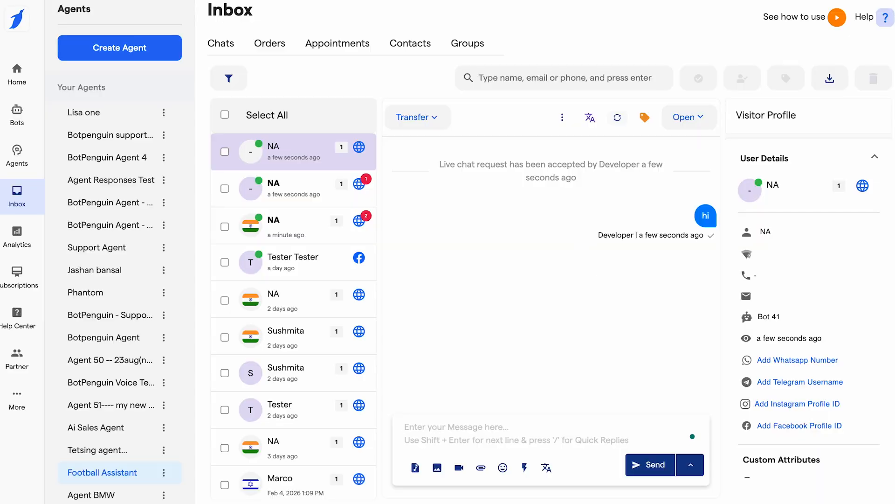
# Send the message "how are you" to the visitor from the inbox conversation.
pyautogui.write('how are y')
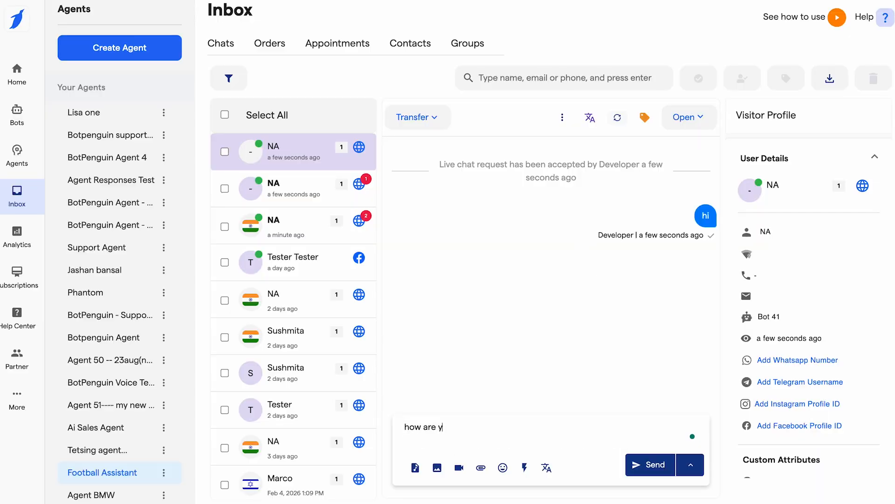
pyautogui.write('ou')
pyautogui.press('Return')
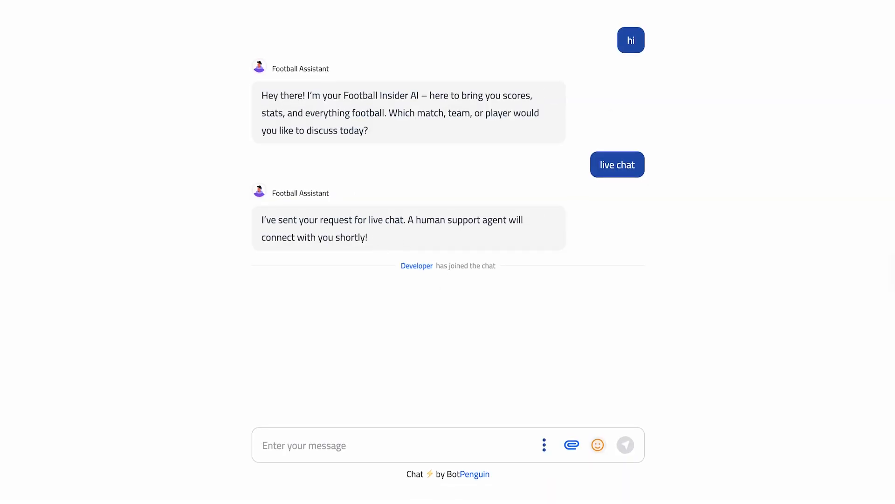
# Send the message "hi" as the visitor in the Football Assistant's landing page chat.
pyautogui.click(388, 431)
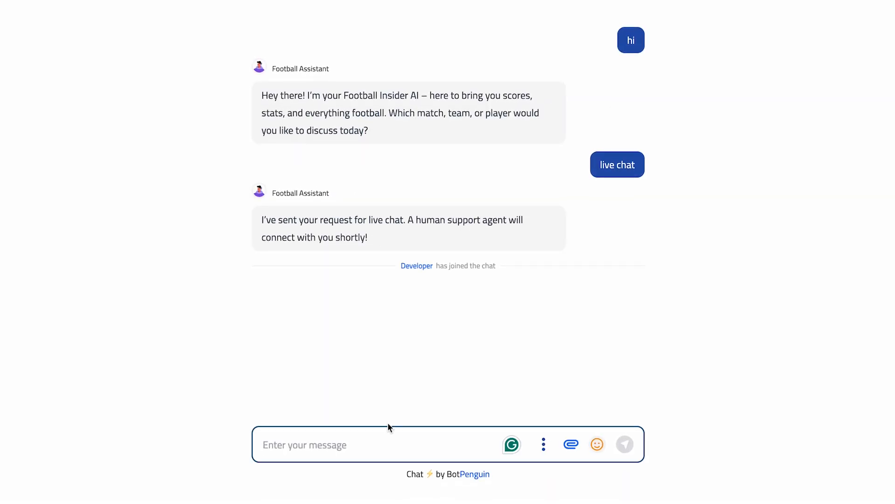
pyautogui.write('hi')
pyautogui.press('Return')
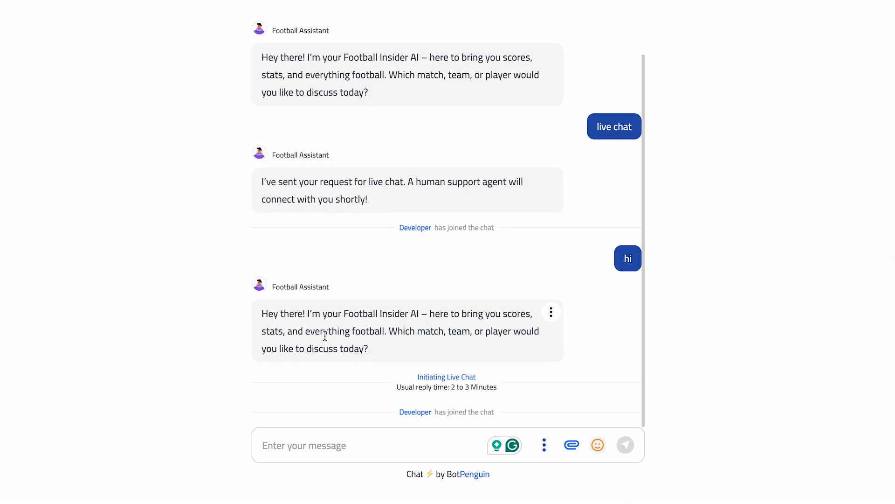
pyautogui.scroll(1, 325, 335)
pyautogui.scroll(-1, 325, 335)
pyautogui.scroll(1, 363, 274)
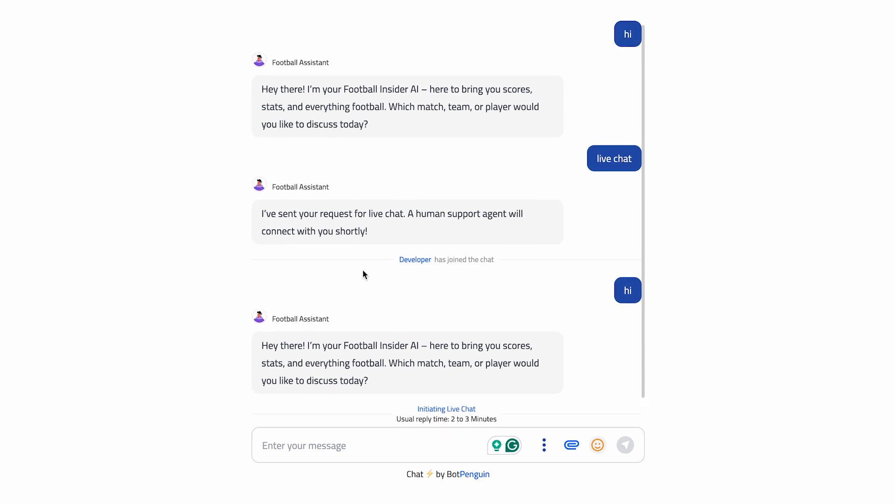
pyautogui.scroll(-1, 406, 258)
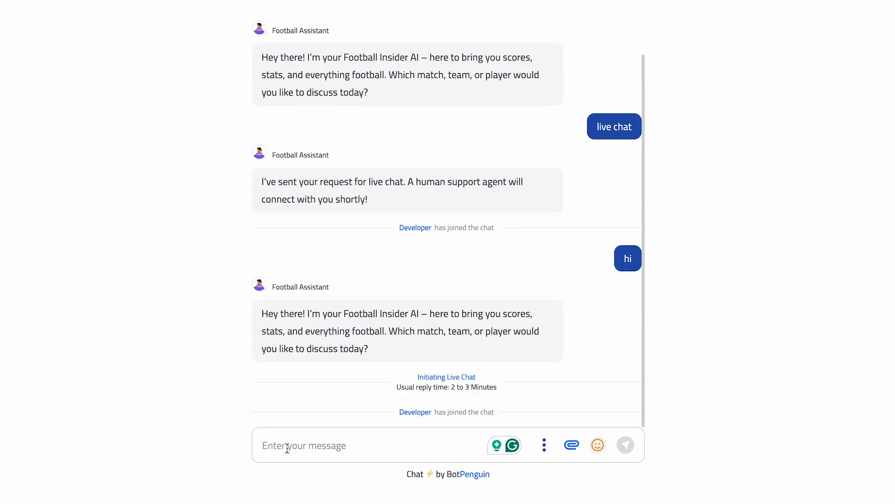